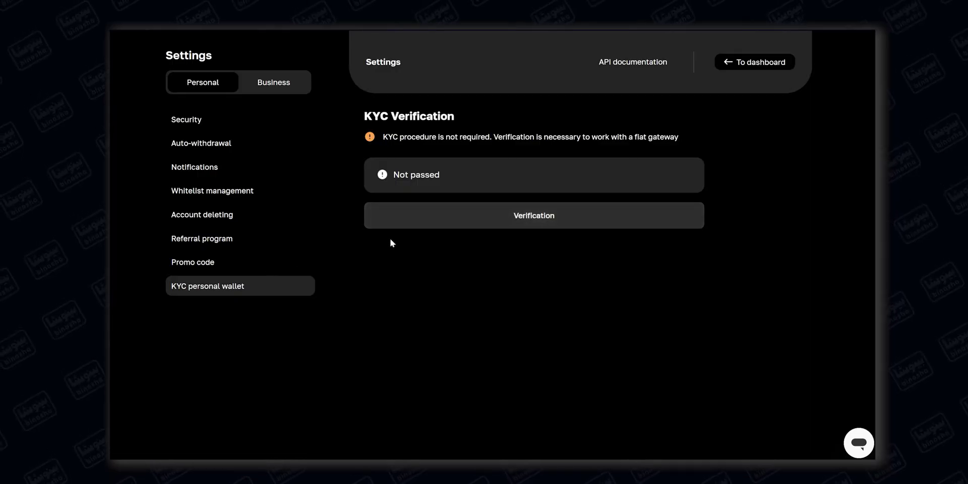
Step: Review the business Payout API key warning, then go to security settings for two-factor setup
left_click(262, 86)
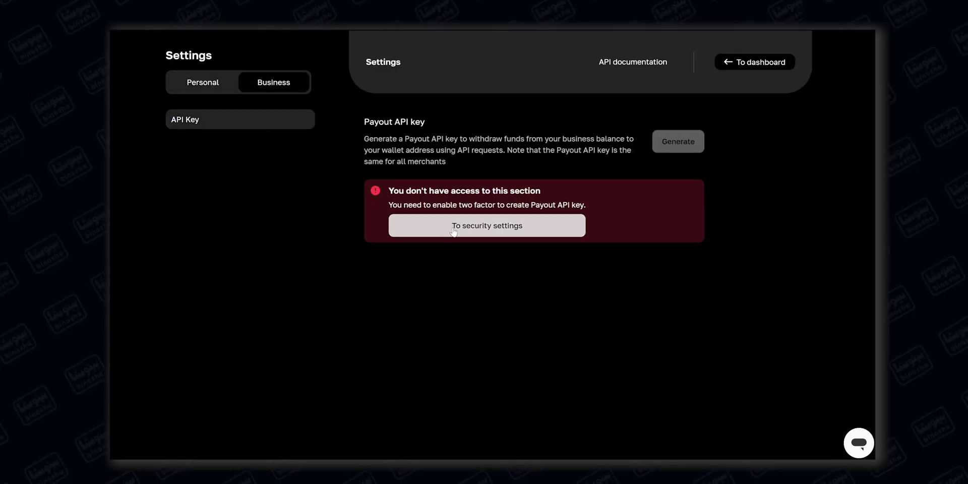
left_click_drag(575, 204, 524, 206)
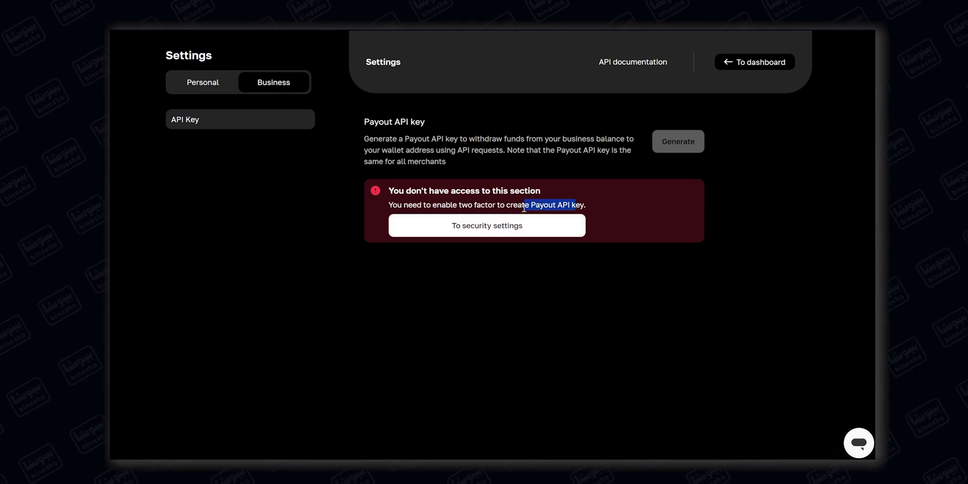
left_click(468, 219)
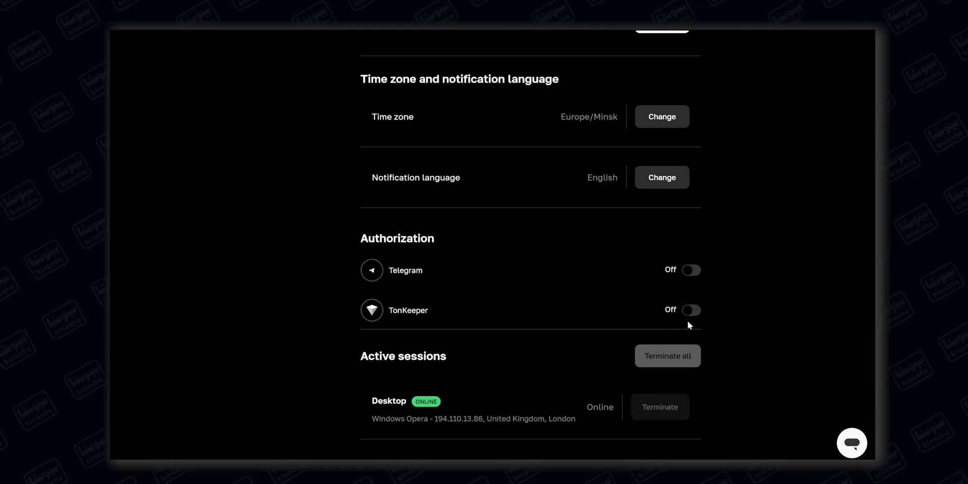
Step: Try Telegram and TonKeeper sign-in, close both popups leaving them off, and scroll back up
left_click(691, 276)
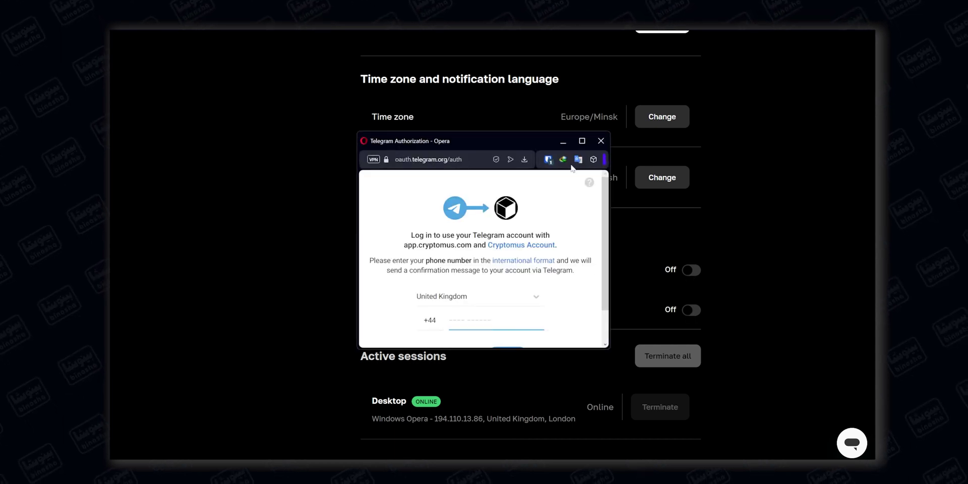
left_click(597, 145)
left_click(693, 310)
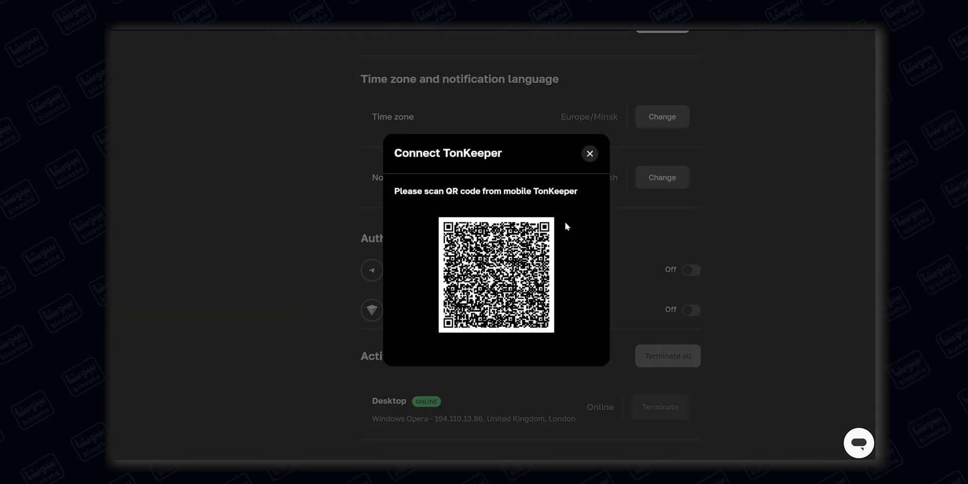
left_click(589, 154)
scroll(426, 303, "up", 5)
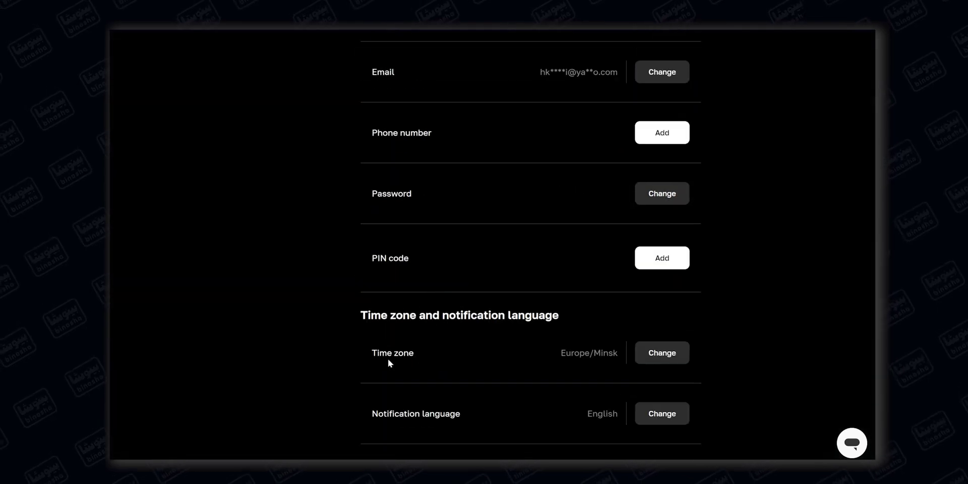
scroll(388, 361, "up", 5)
scroll(388, 361, "up", 5)
scroll(388, 361, "up", 5)
scroll(353, 343, "up", 5)
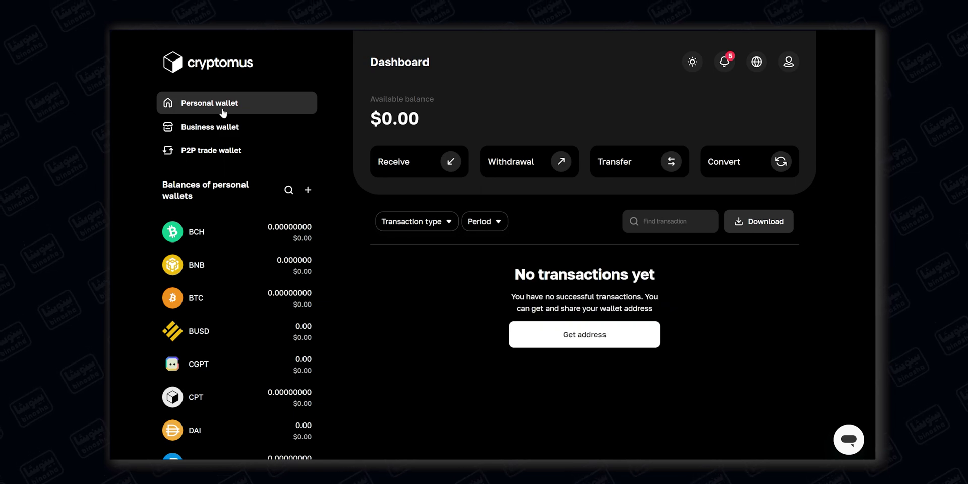
Step: Browse the business and P2P wallets, then view the full personal wallet balance list
left_click(225, 127)
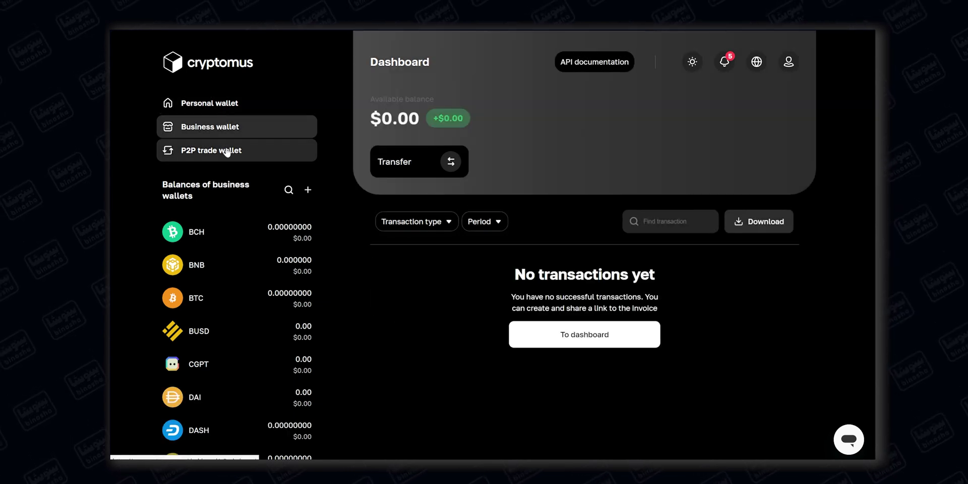
left_click(227, 151)
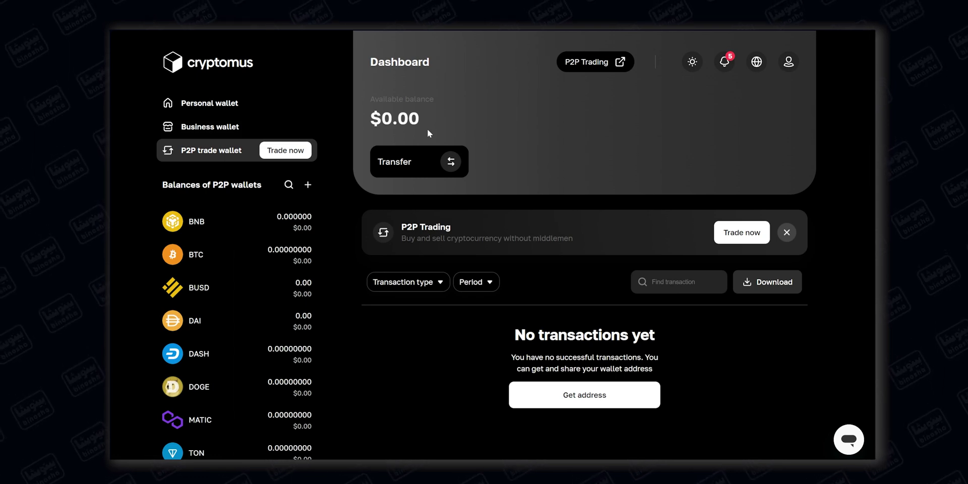
left_click(250, 107)
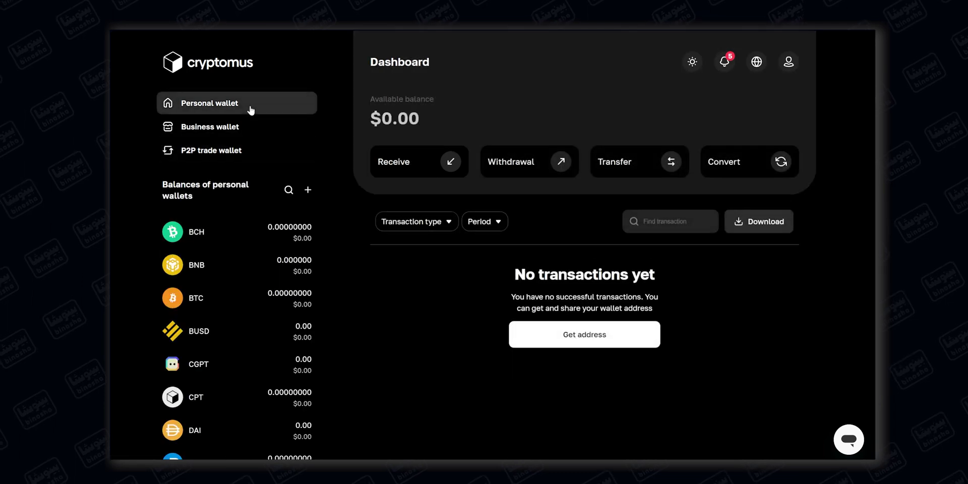
scroll(238, 333, "down", 4)
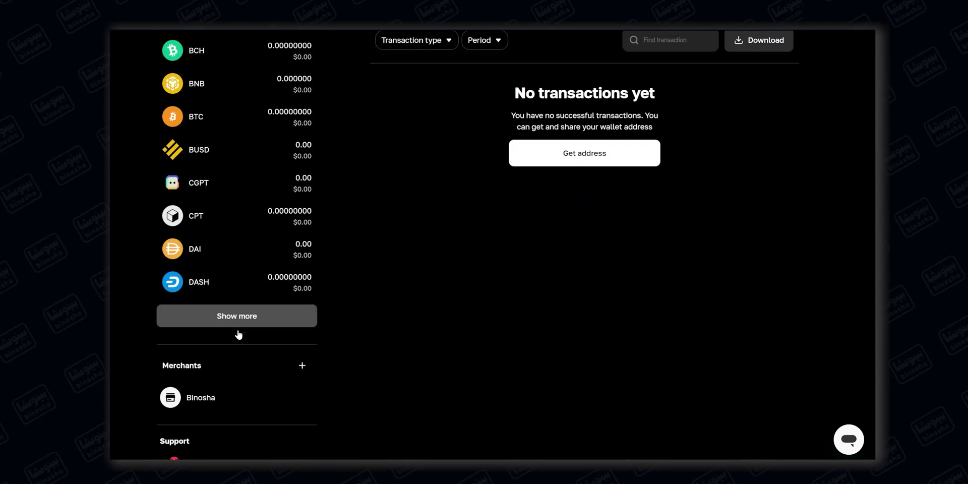
left_click(245, 328)
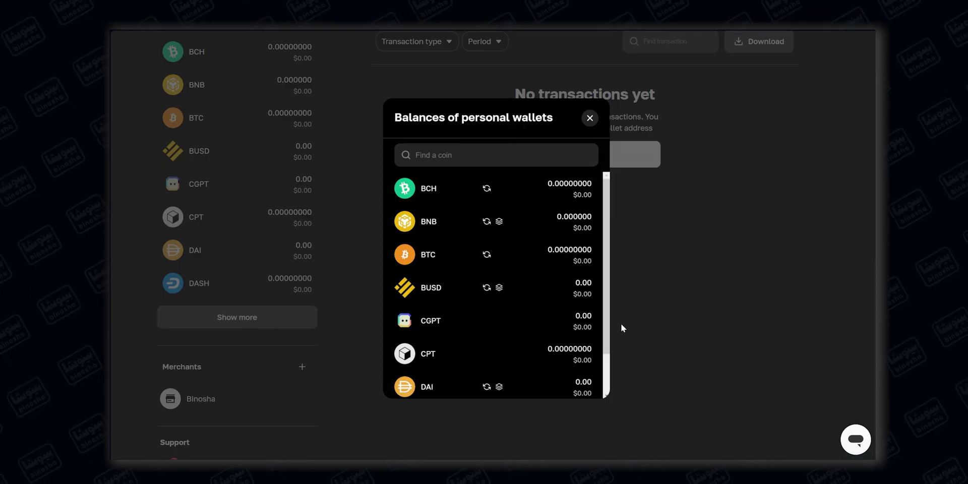
scroll(557, 321, "down", 1)
scroll(557, 320, "up", 1)
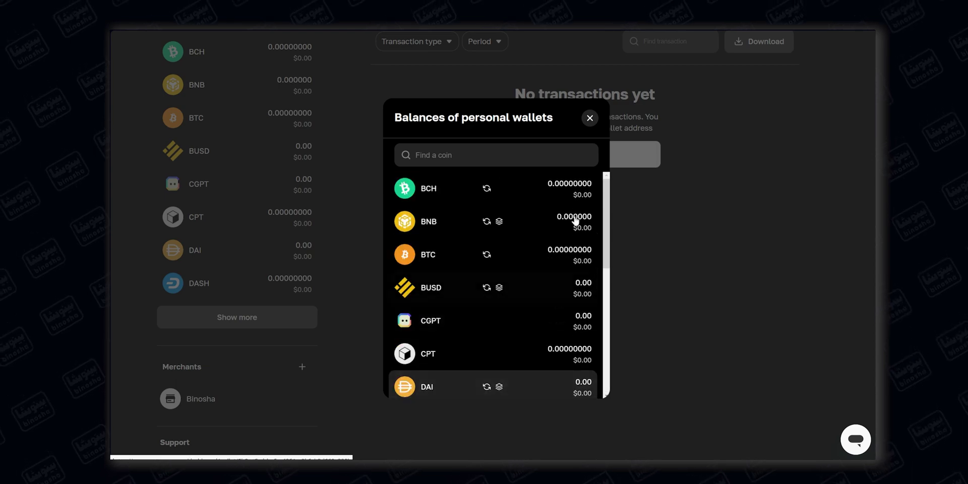
left_click(590, 118)
scroll(320, 190, "up", 4)
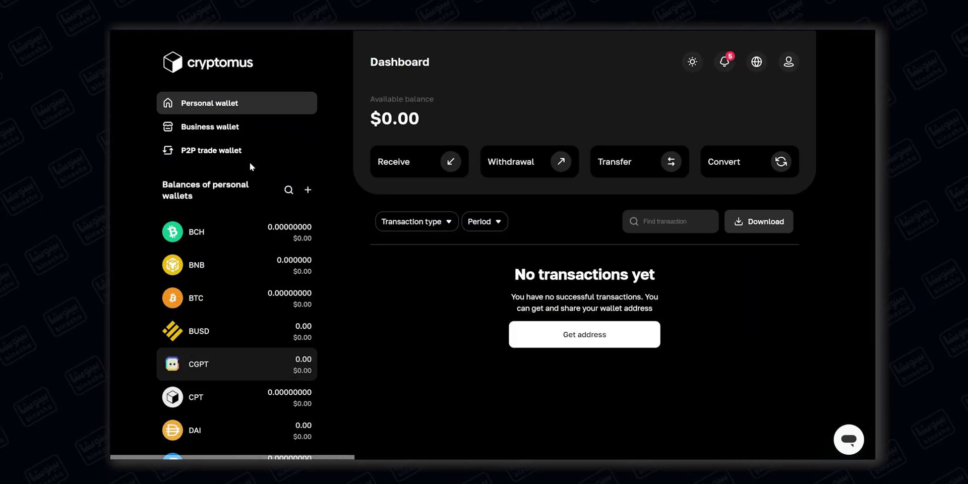
Step: View the business wallet's full balance list, then open and dismiss the add-coin request
left_click(224, 129)
scroll(264, 283, "down", 1)
scroll(264, 283, "down", 4)
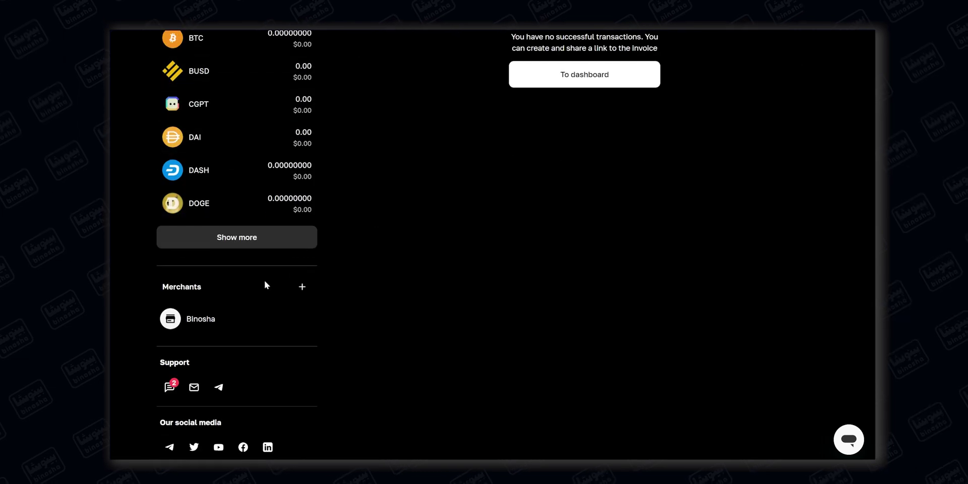
left_click(258, 244)
scroll(432, 285, "down", 1)
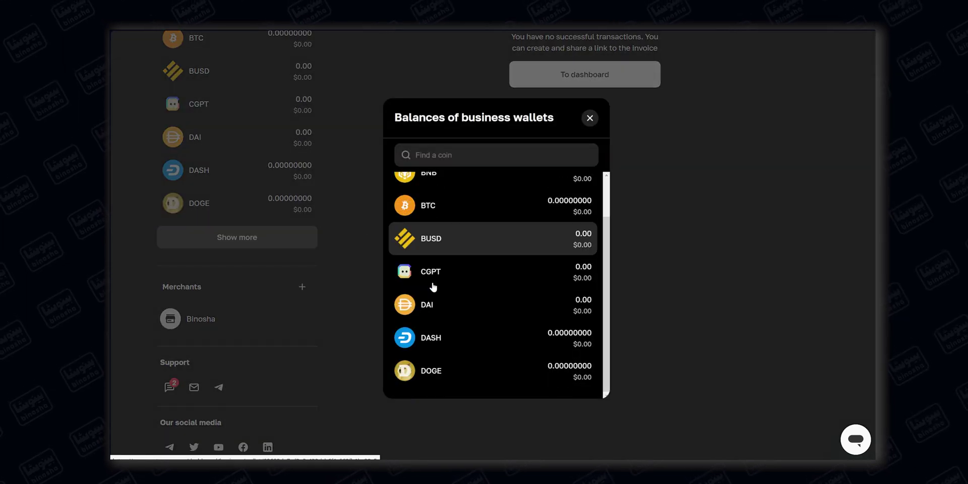
scroll(433, 287, "up", 1)
left_click(233, 151)
scroll(233, 152, "up", 5)
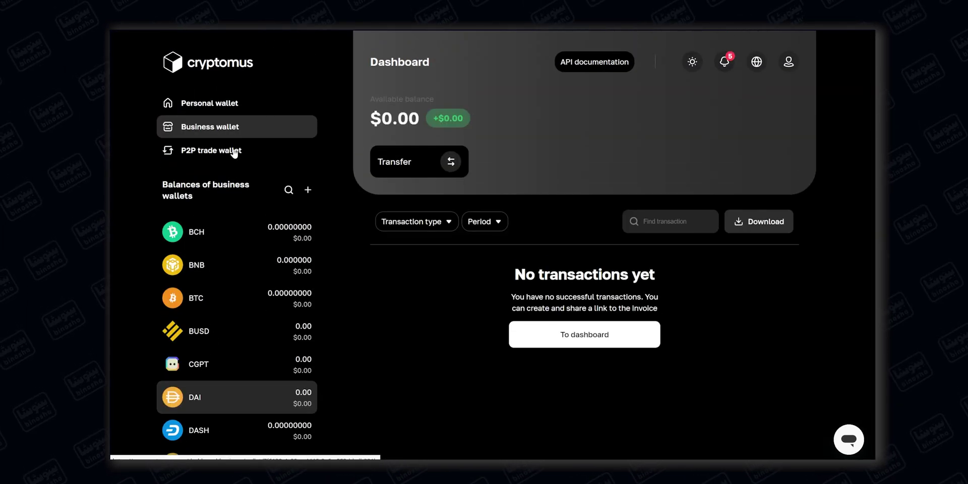
left_click(309, 190)
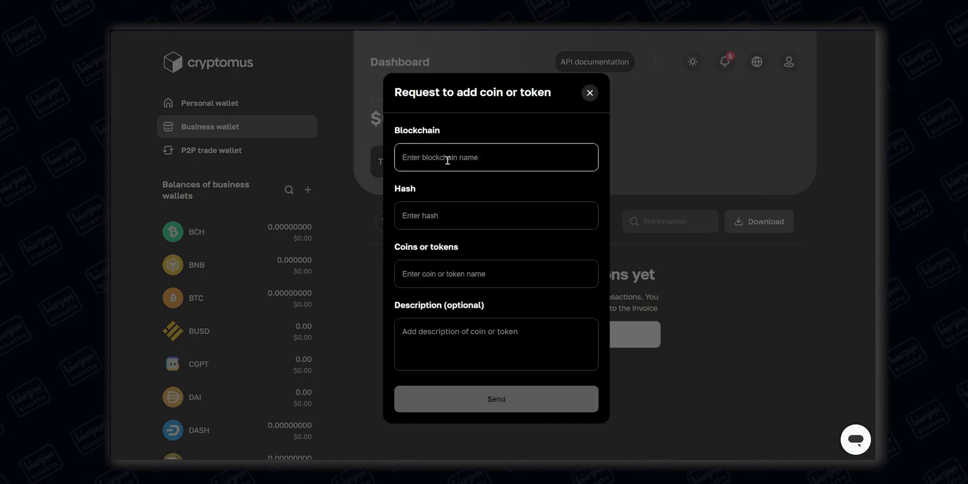
key("Escape")
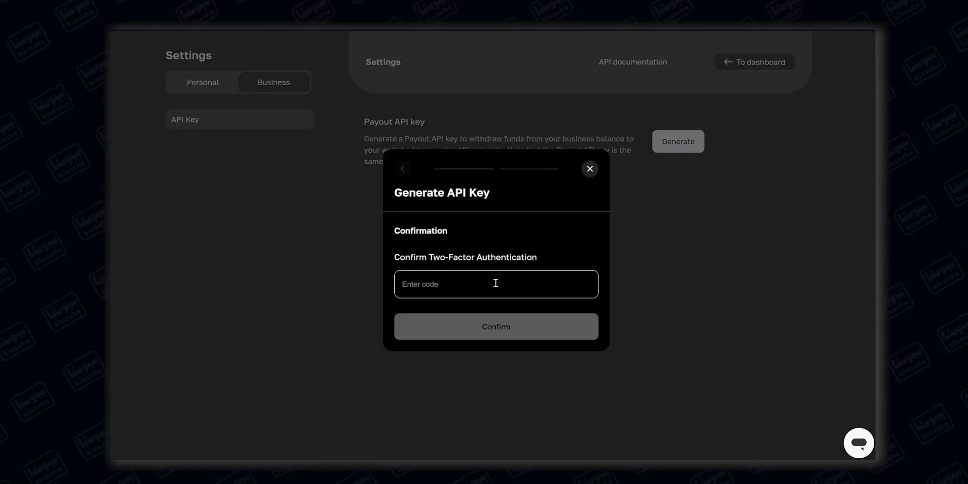
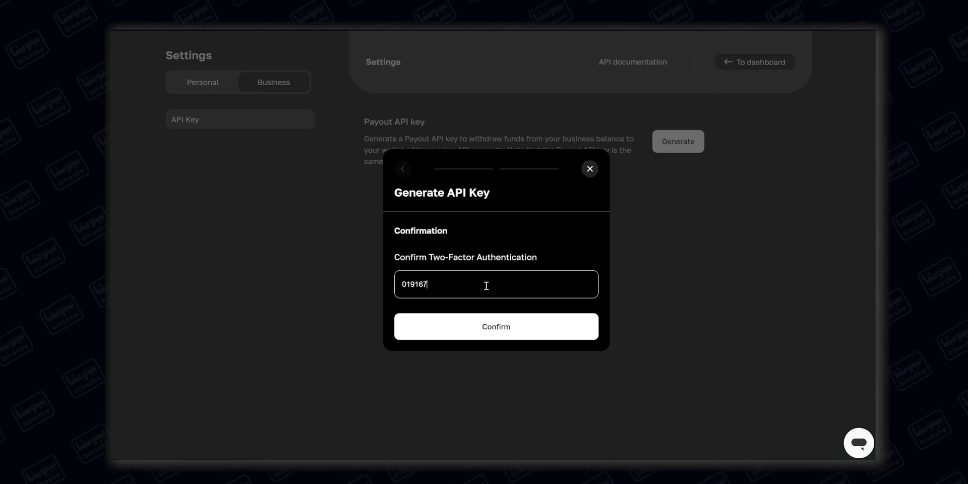
Step: Enter the 2FA code, copy the generated Payout API key, and return to the dashboard
key("Return")
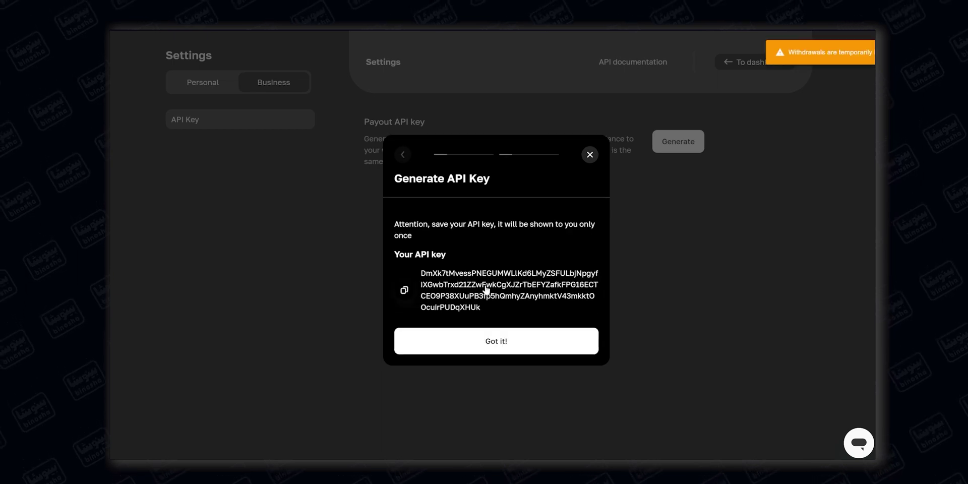
left_click(404, 290)
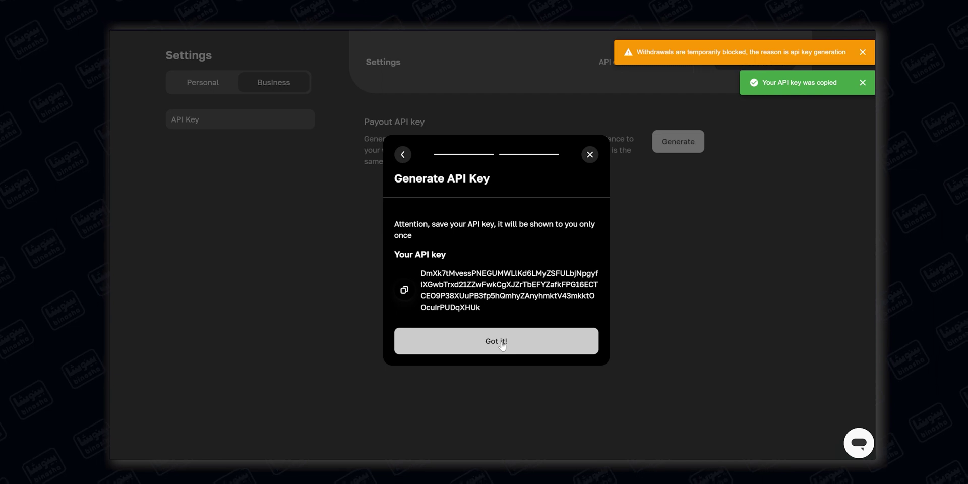
left_click(501, 343)
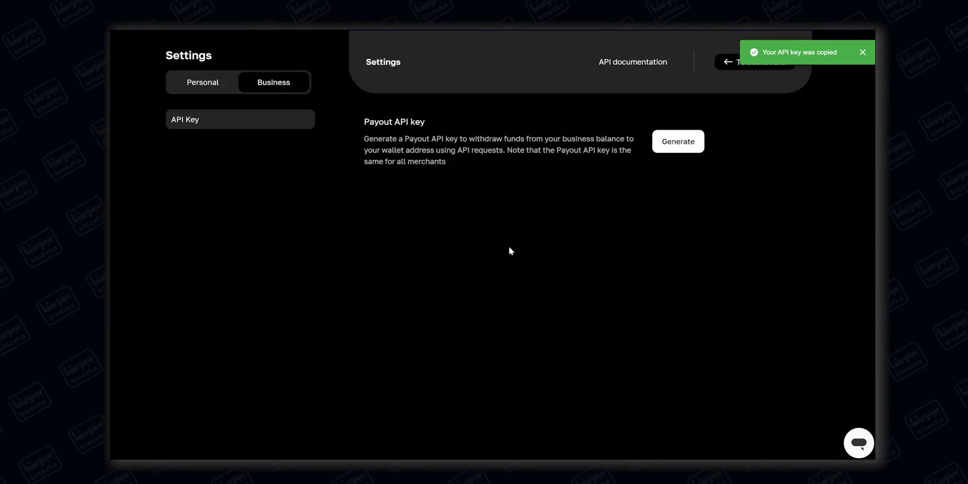
left_click(634, 64)
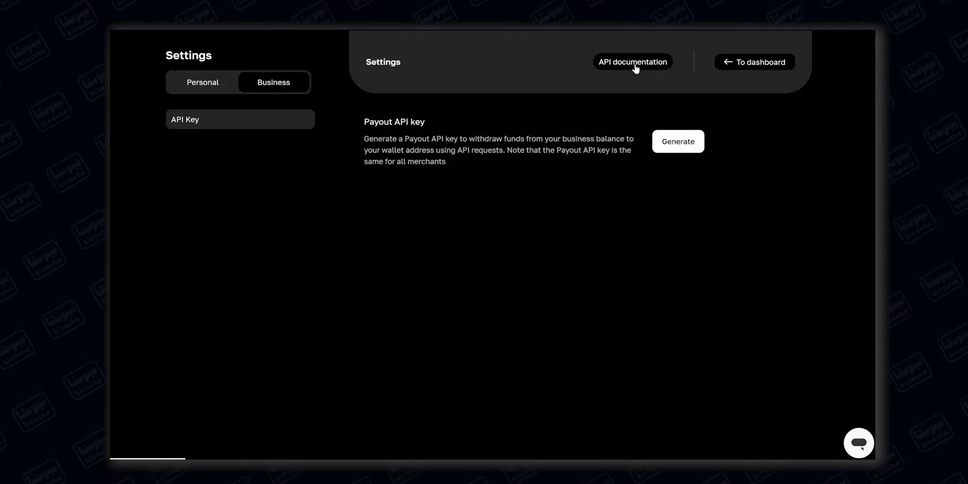
left_click(720, 64)
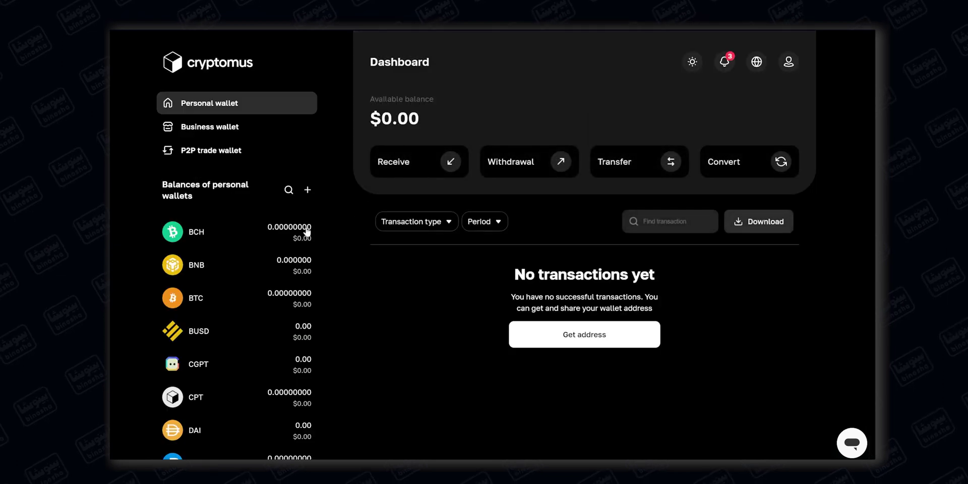
Step: Switch to the business wallet and open its Transfer section
left_click(212, 126)
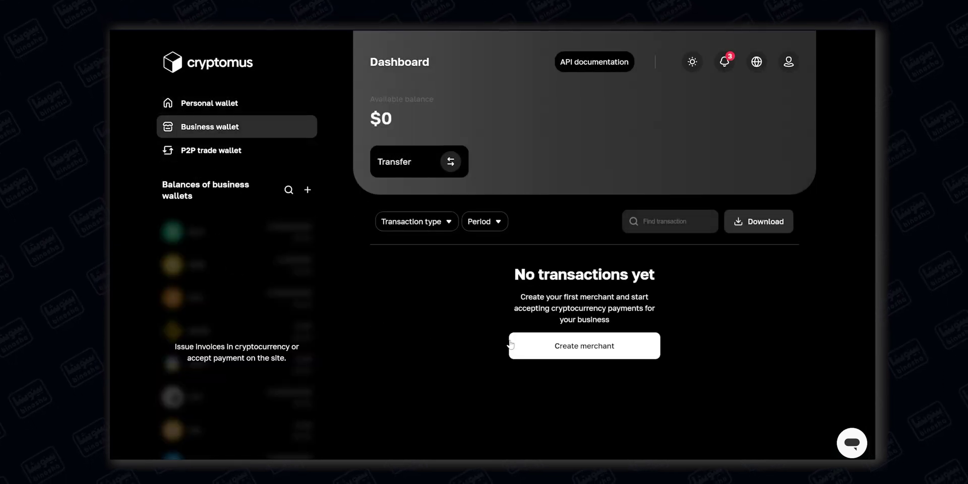
left_click(453, 173)
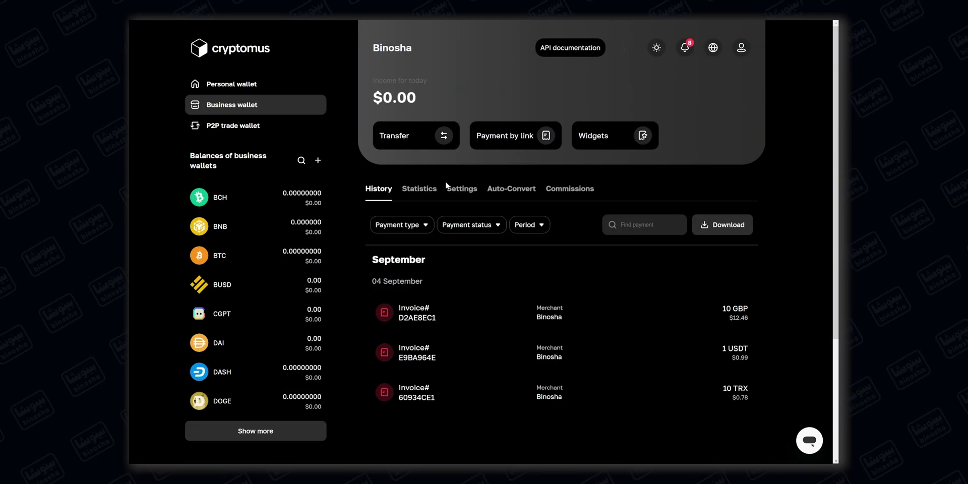
Step: Open the Auto-Convert settings and set BNB to convert into ETH
left_click(512, 193)
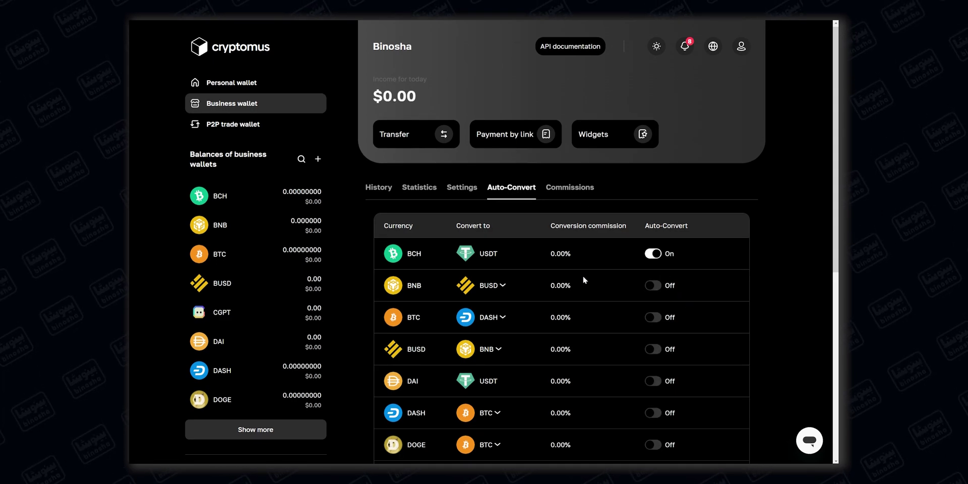
scroll(580, 267, "down", 5)
scroll(580, 287, "up", 4)
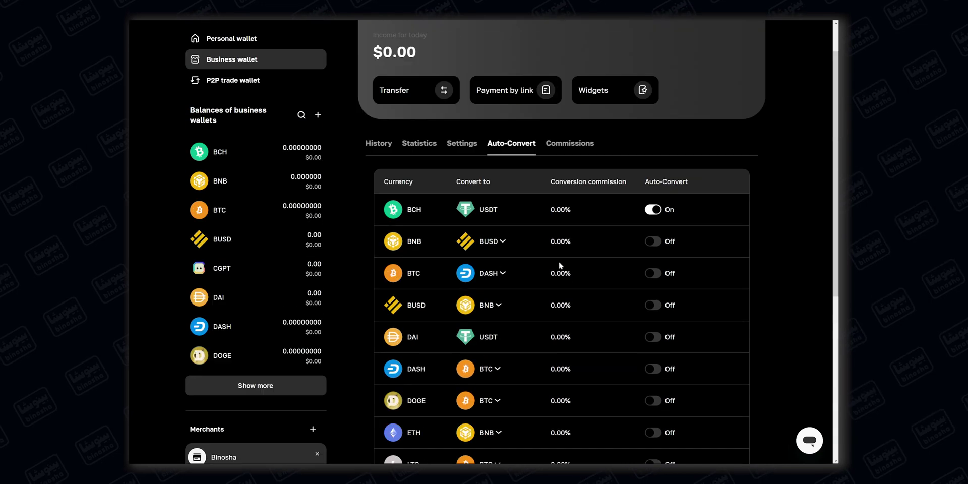
left_click(502, 267)
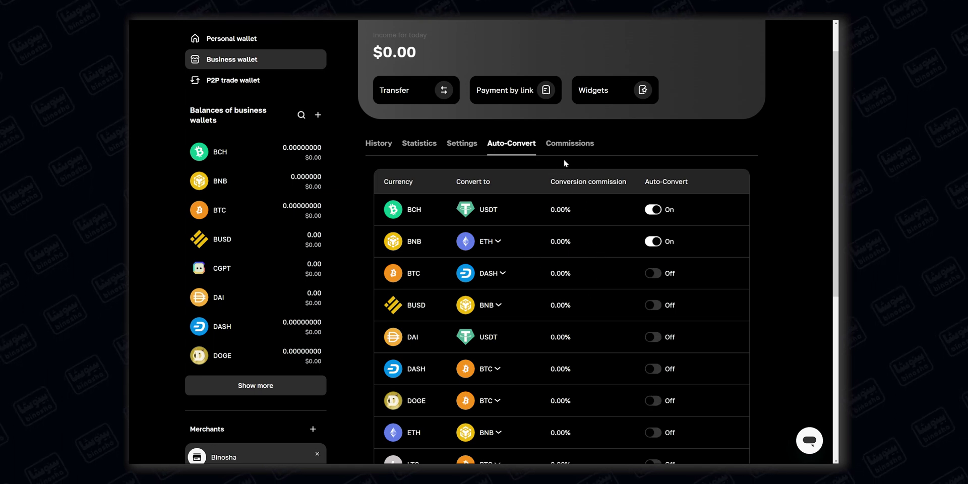
Step: Turn on auto-conversion for BNB, BTC and USDC
scroll(589, 307, "down", 2)
scroll(589, 308, "down", 2)
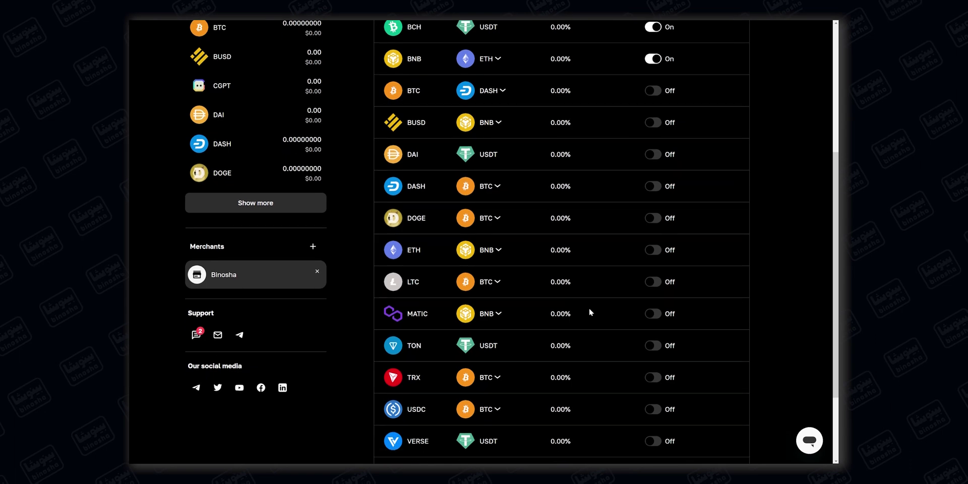
scroll(589, 308, "down", 1)
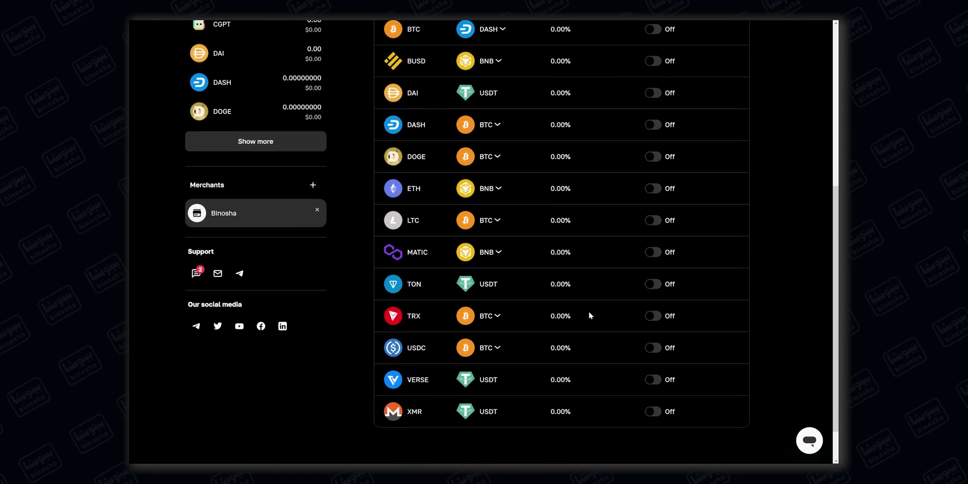
right_click(647, 343)
key("Escape")
scroll(647, 337, "up", 4)
scroll(609, 268, "up", 2)
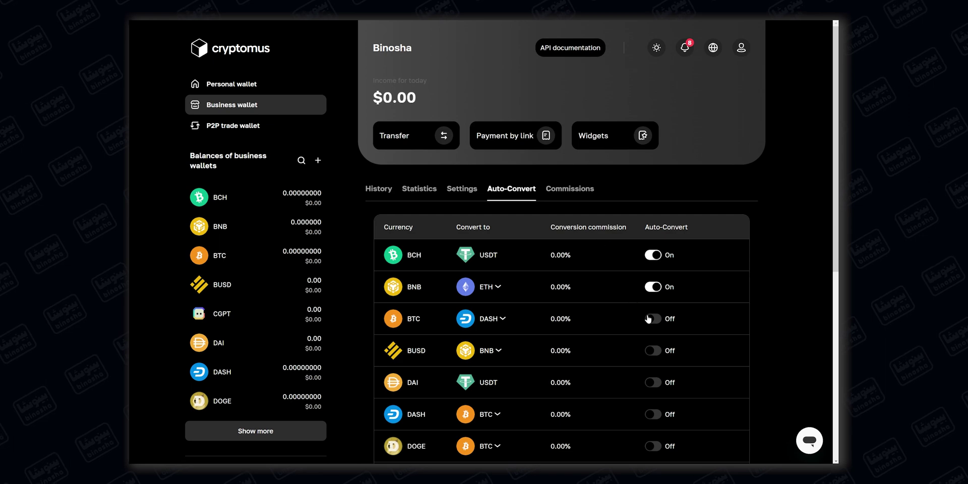
scroll(634, 318, "down", 5)
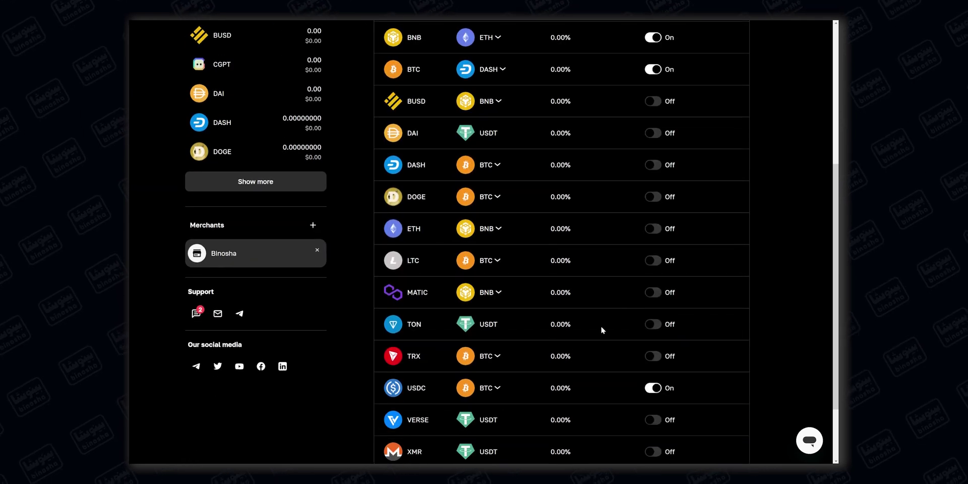
scroll(582, 318, "up", 5)
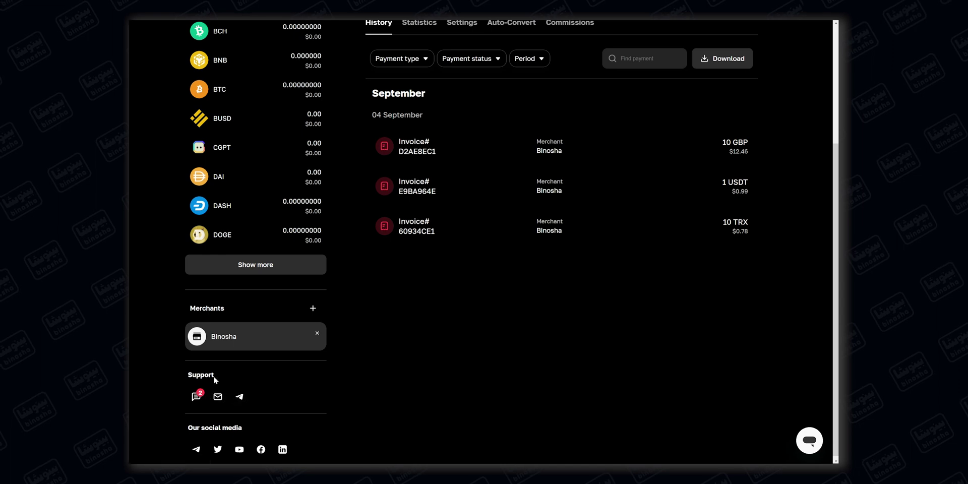
Step: Search the business wallet balances for the CHZ coin
left_click(285, 272)
scroll(454, 234, "down", 5)
left_click(451, 160)
type("d")
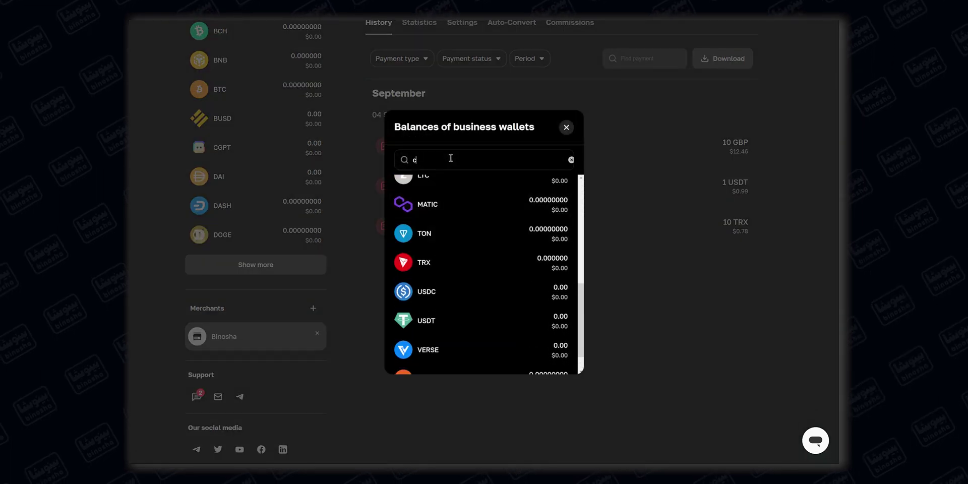
type("hz")
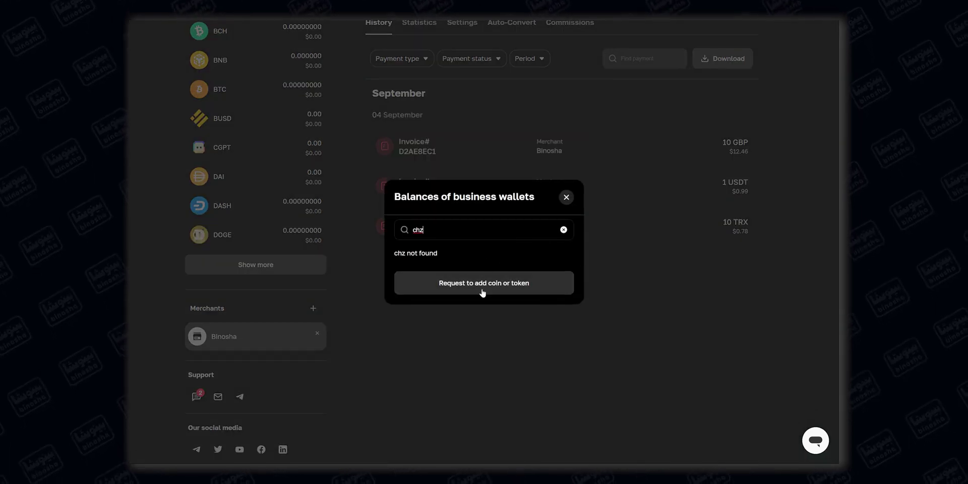
Step: Fill in a request to add the CHZ coin with a short description
left_click(518, 291)
type("CHZ")
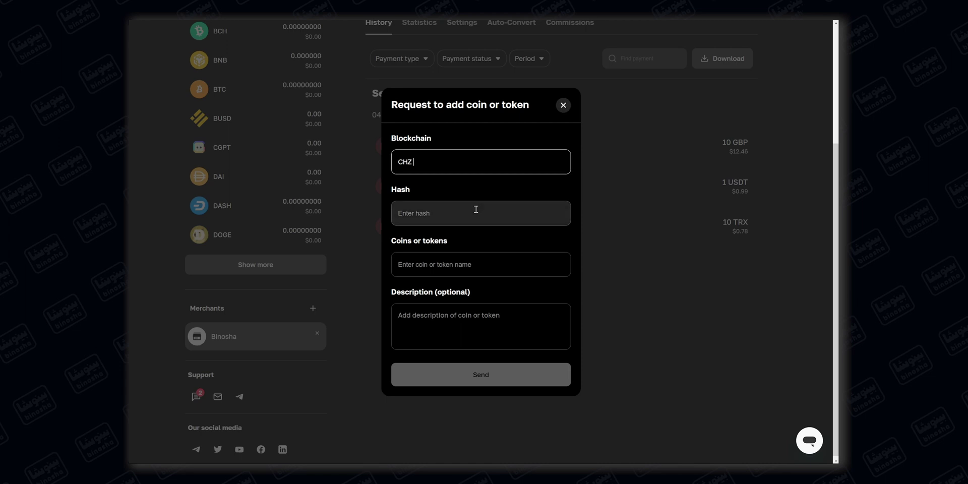
left_click(493, 324)
type("s c")
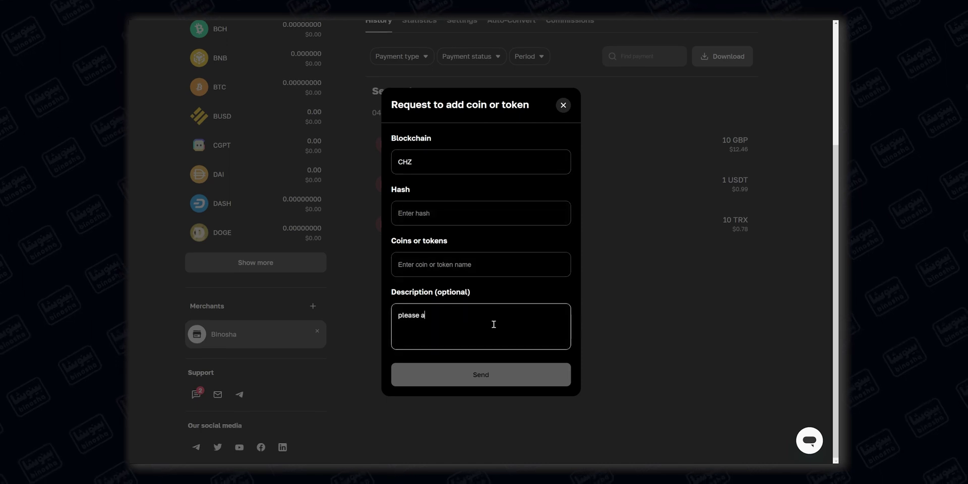
type("oid :D")
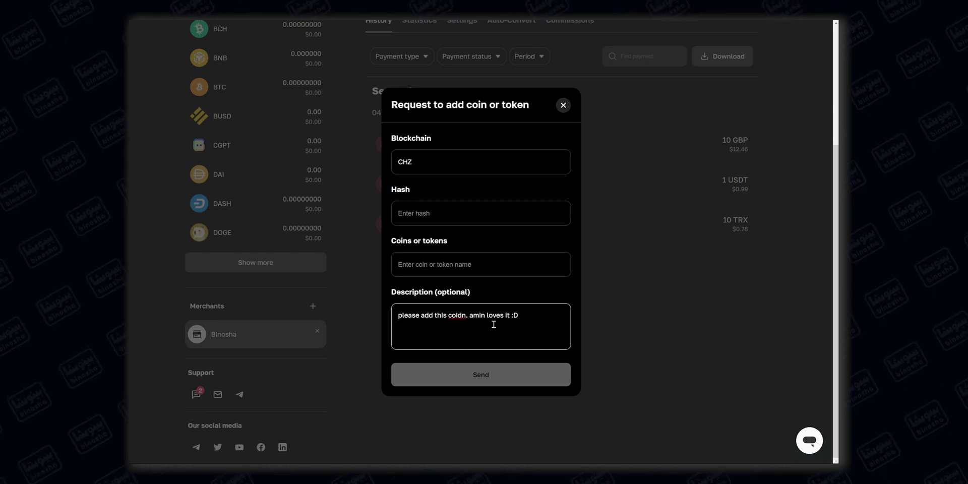
key("BackSpace")
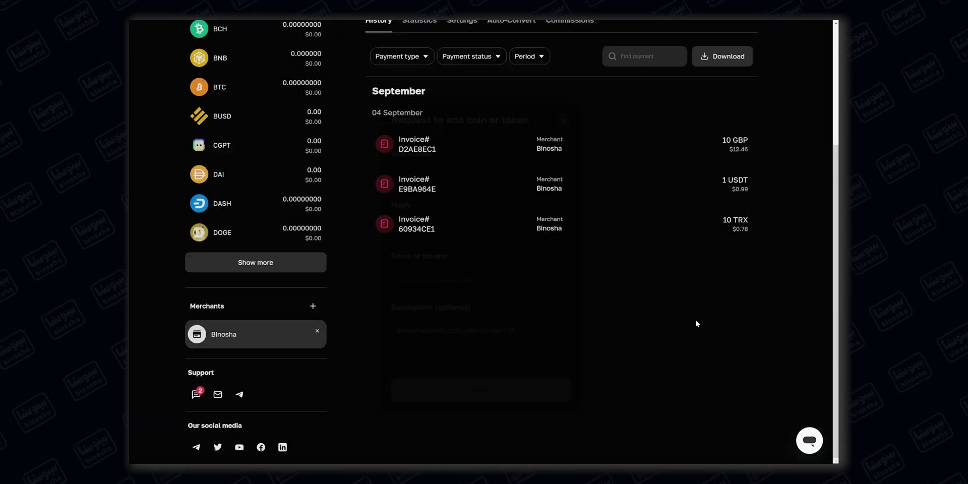